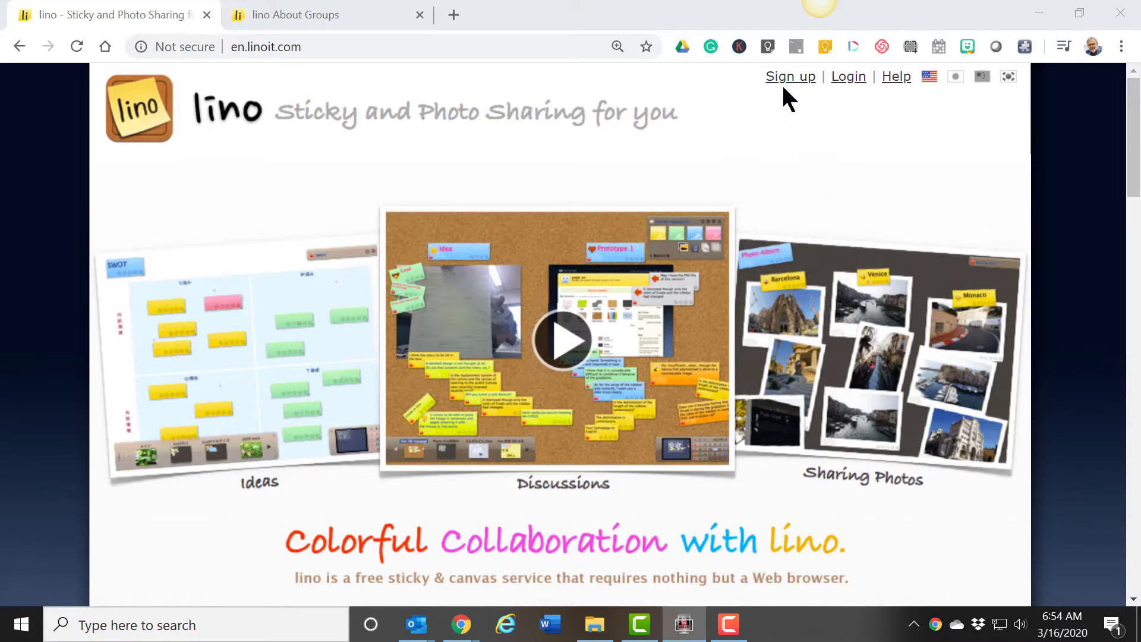
Sign in to the lino account from the homepage Login link
left_click(850, 81)
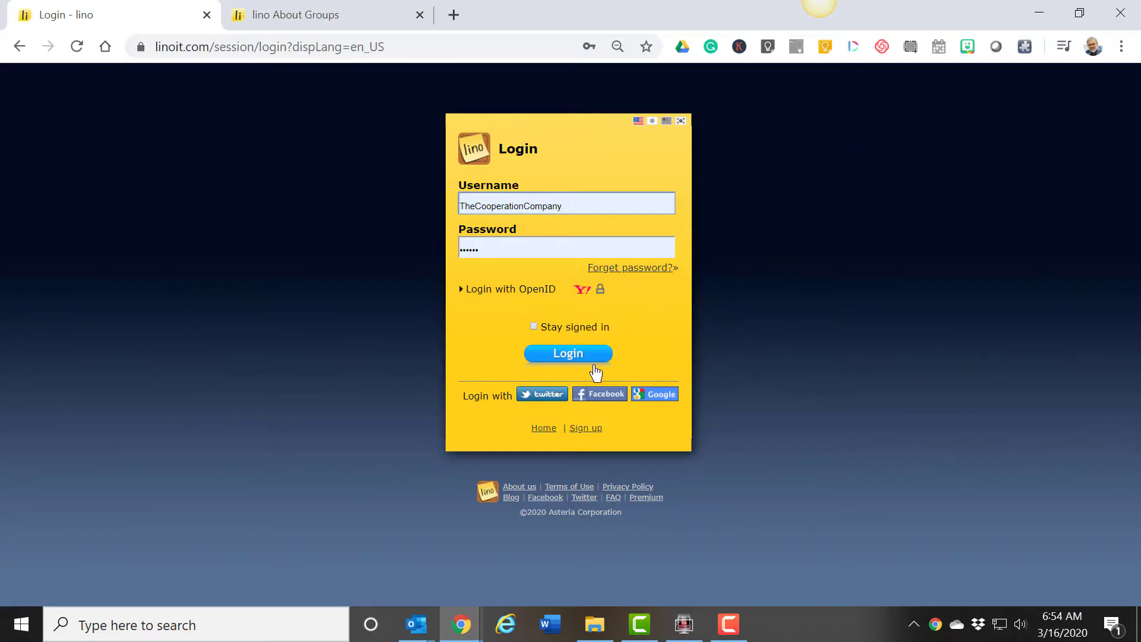
left_click(591, 361)
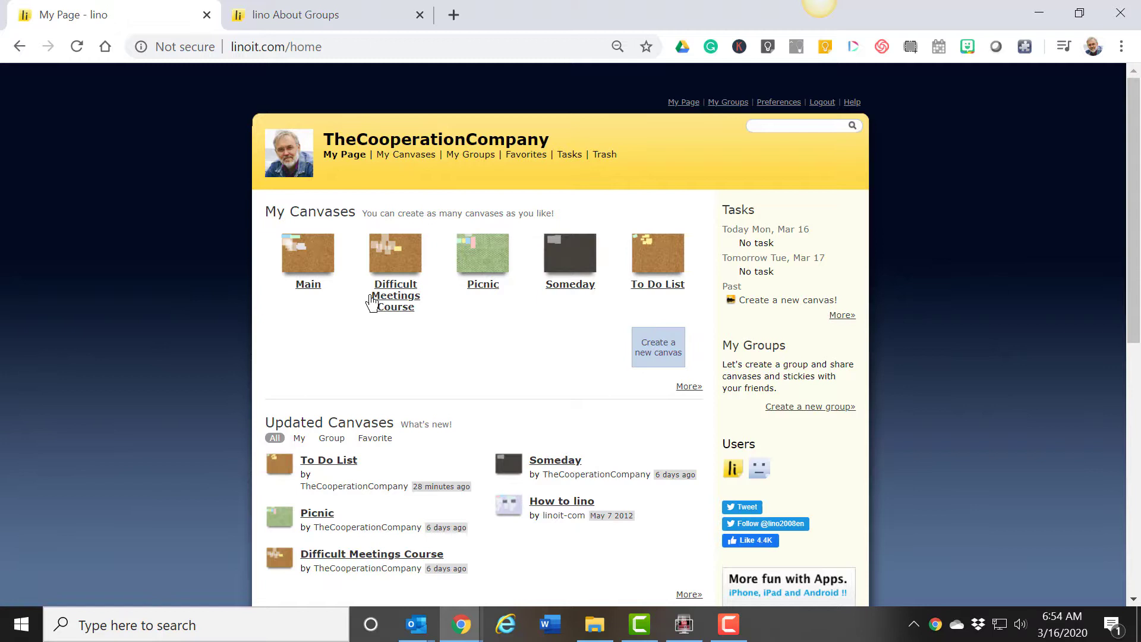
Open the To Do List canvas from the My Canvases thumbnails
mouse_move(481, 186)
left_mouse_down()
mouse_move(255, 224)
mouse_move(727, 259)
mouse_move(369, 191)
left_mouse_up()
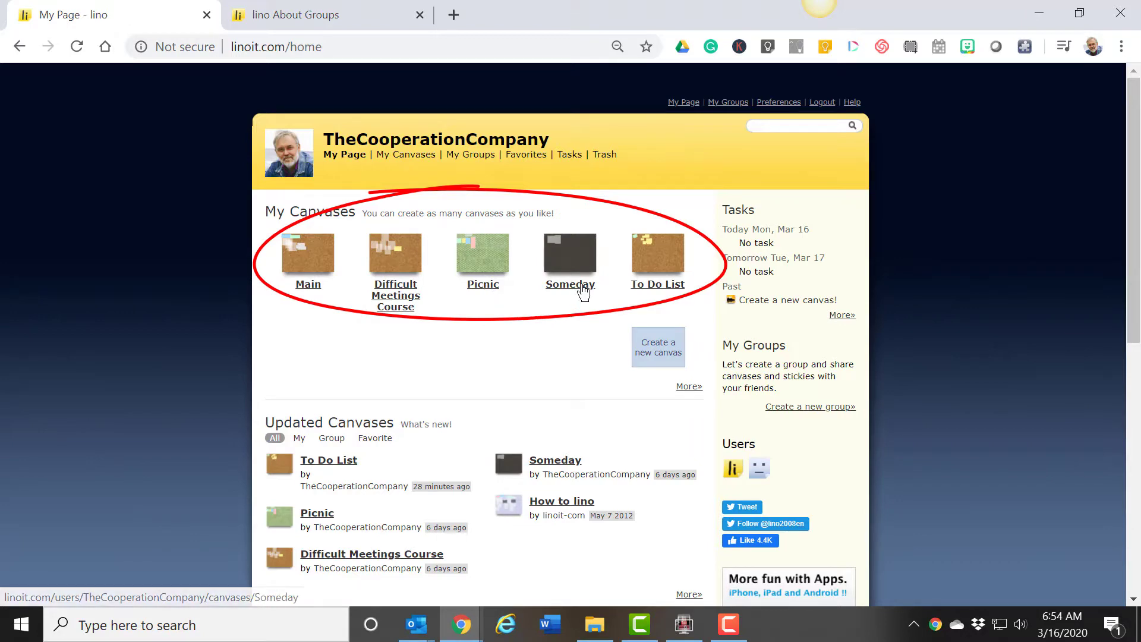
left_click(671, 266)
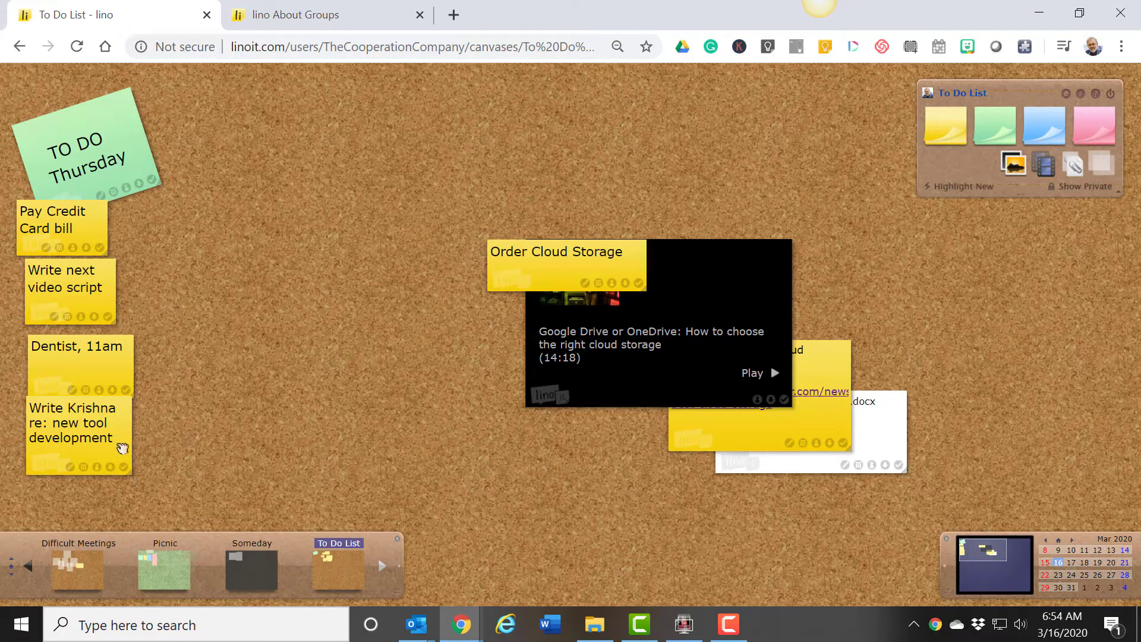
Move Order Cloud Storage up-left and drag the video, research and Final Scope notes left
left_click_drag(122, 449, 104, 469)
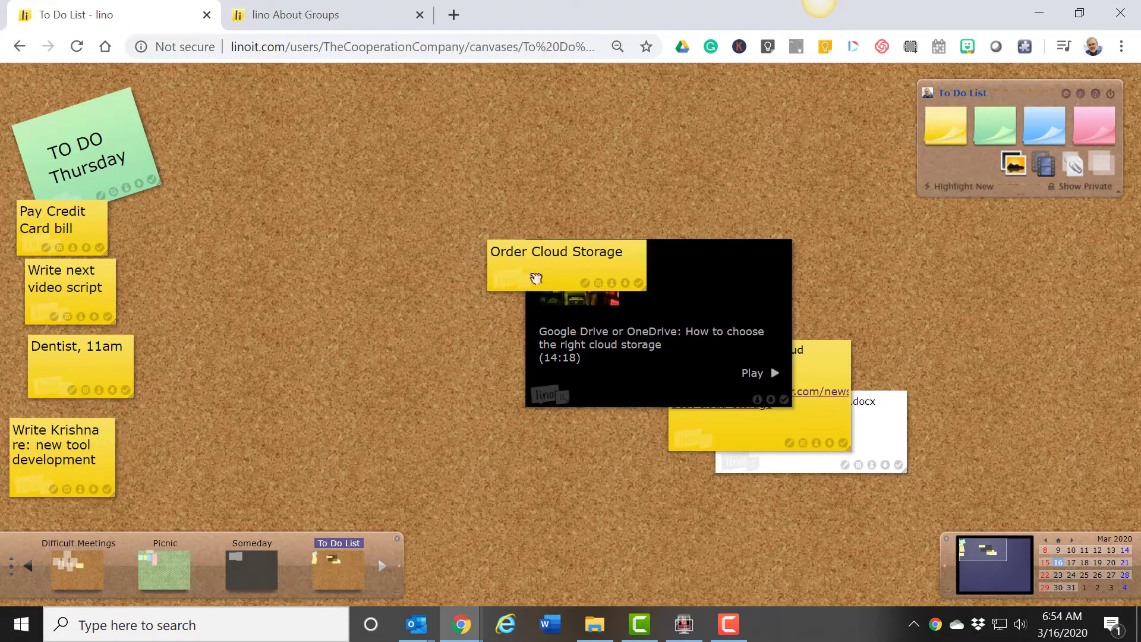
left_click_drag(519, 276, 263, 178)
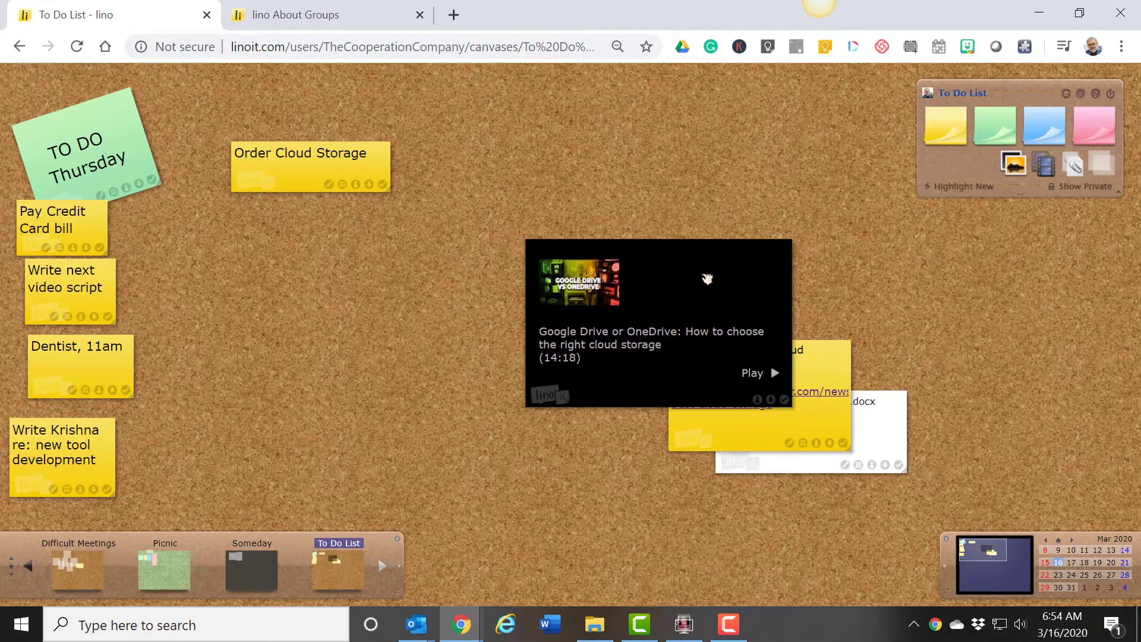
mouse_move(706, 279)
left_mouse_down()
mouse_move(565, 264)
mouse_move(429, 223)
mouse_move(445, 236)
left_mouse_up()
left_click_drag(716, 372, 463, 353)
left_click_drag(854, 453, 628, 459)
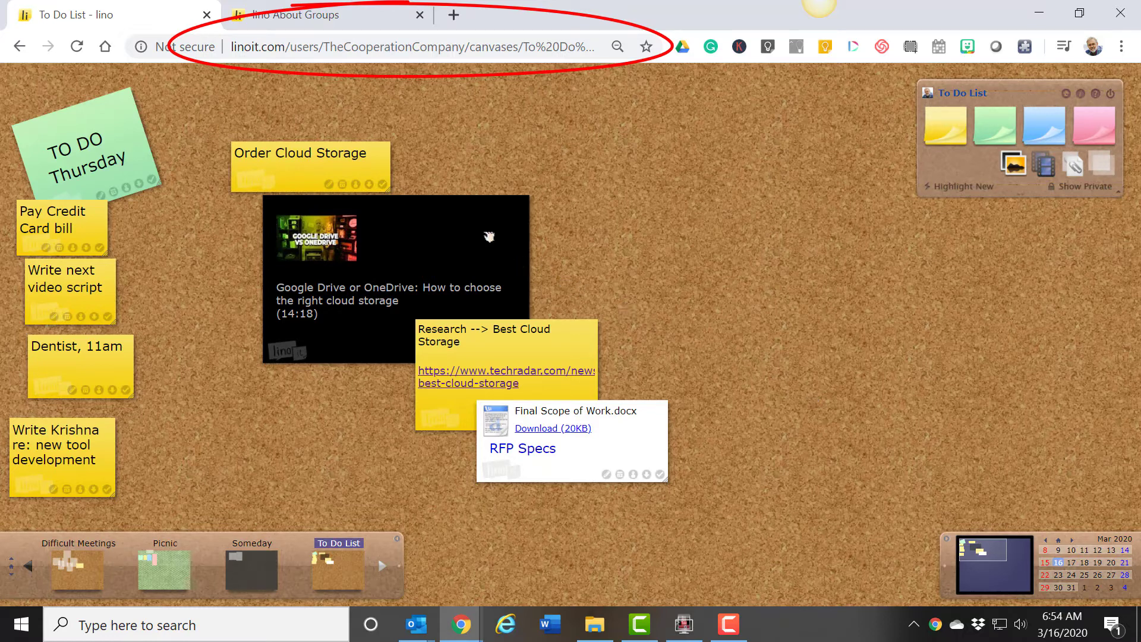
Nudge Order Cloud Storage up-left and zoom the page out then back in
left_click(358, 49)
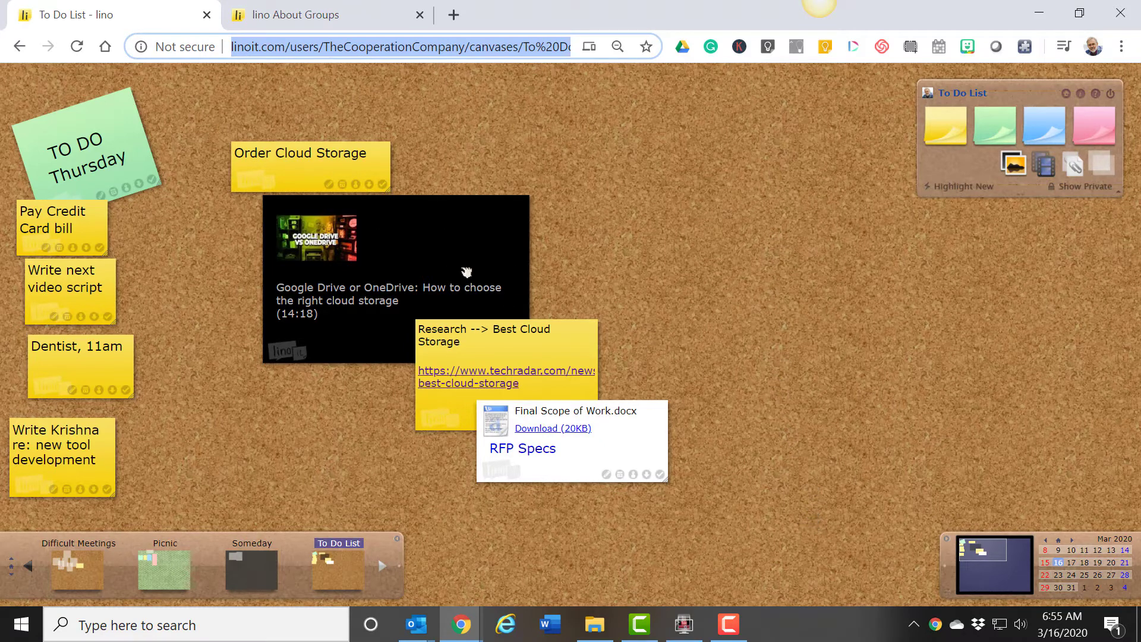
left_click_drag(305, 179, 294, 175)
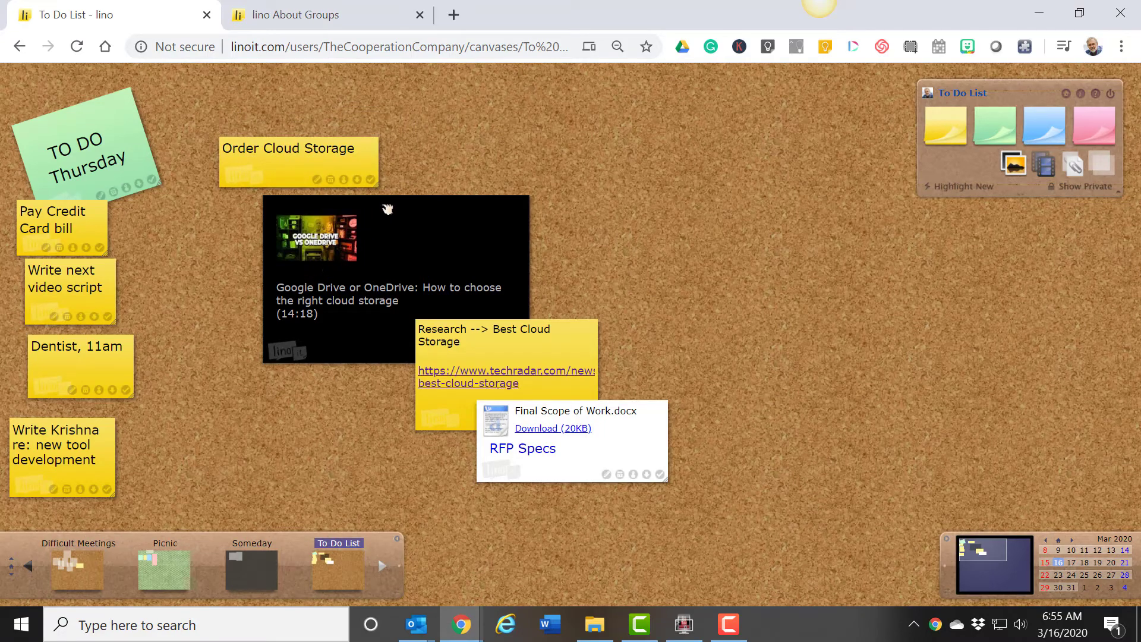
key("ctrl+minus")
key("ctrl+minus")
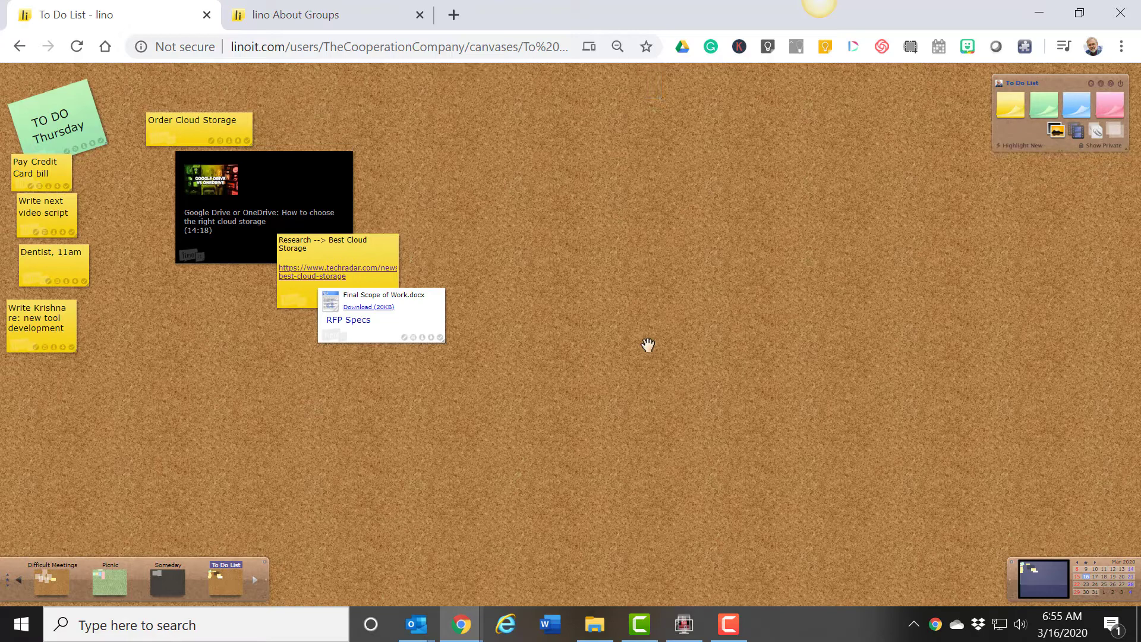
key("ctrl+plus")
key("ctrl+plus")
key("ctrl+plus")
key("ctrl+plus")
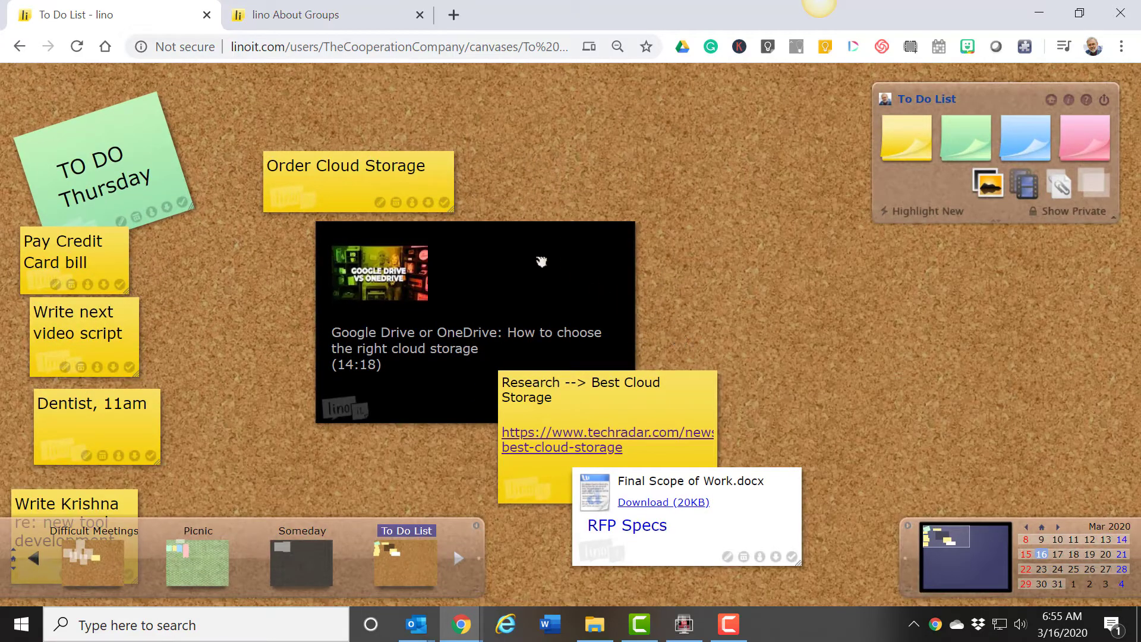
left_click(955, 544)
left_click(934, 540)
Pin TO DO Thursday and raise the video, research and Final Scope notes beside it
left_click(82, 125)
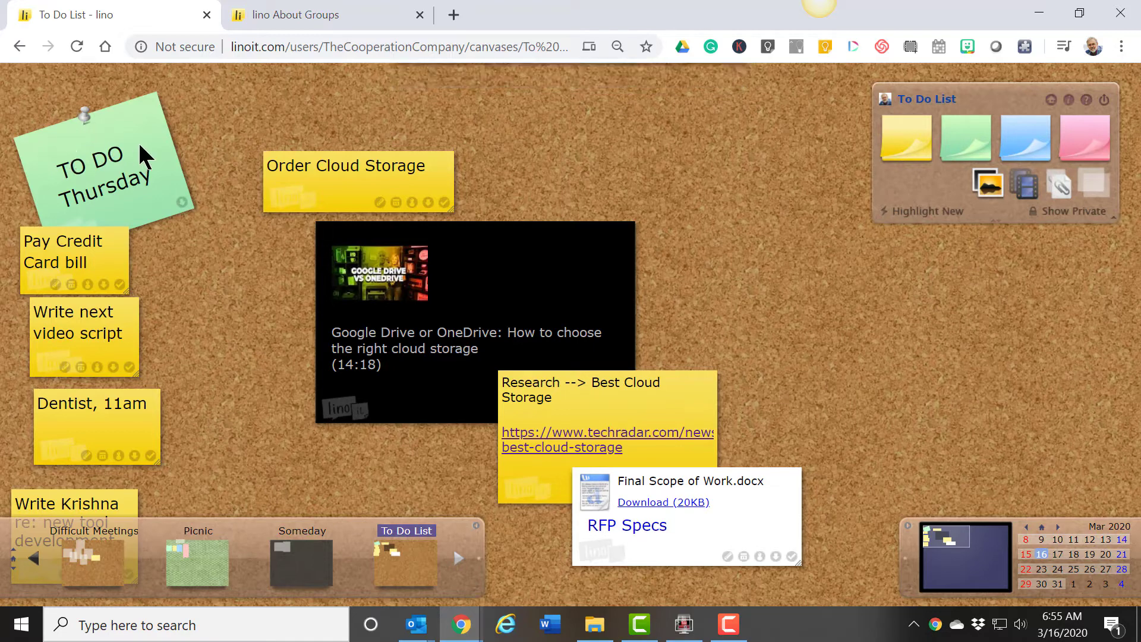
mouse_move(329, 183)
left_mouse_down()
mouse_move(271, 185)
mouse_move(263, 199)
left_mouse_up()
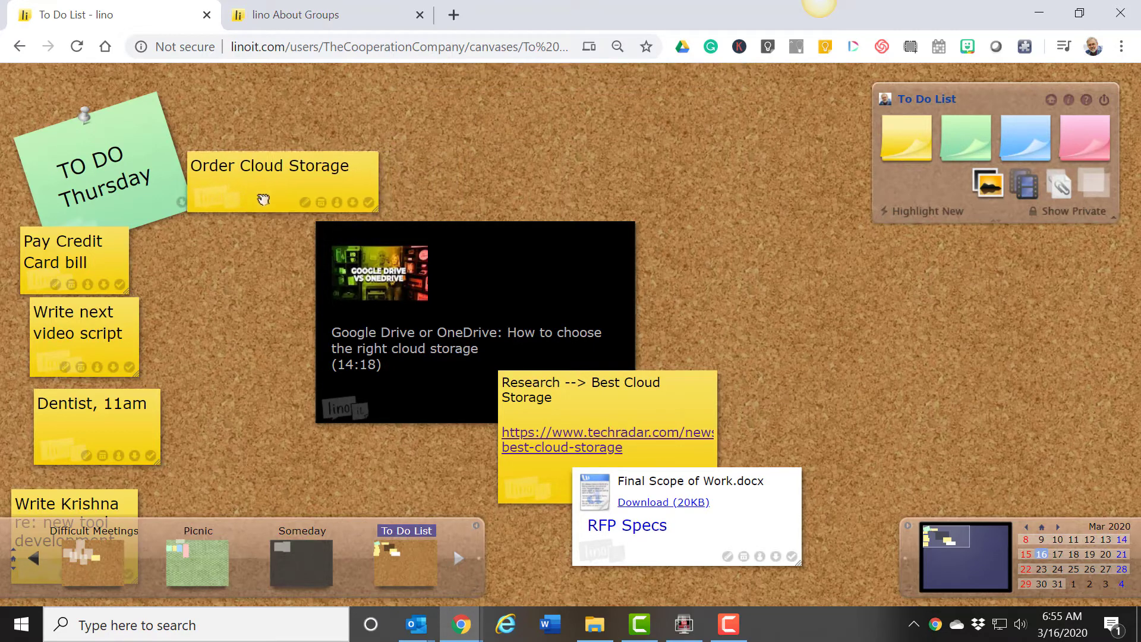
left_click_drag(493, 266, 493, 243)
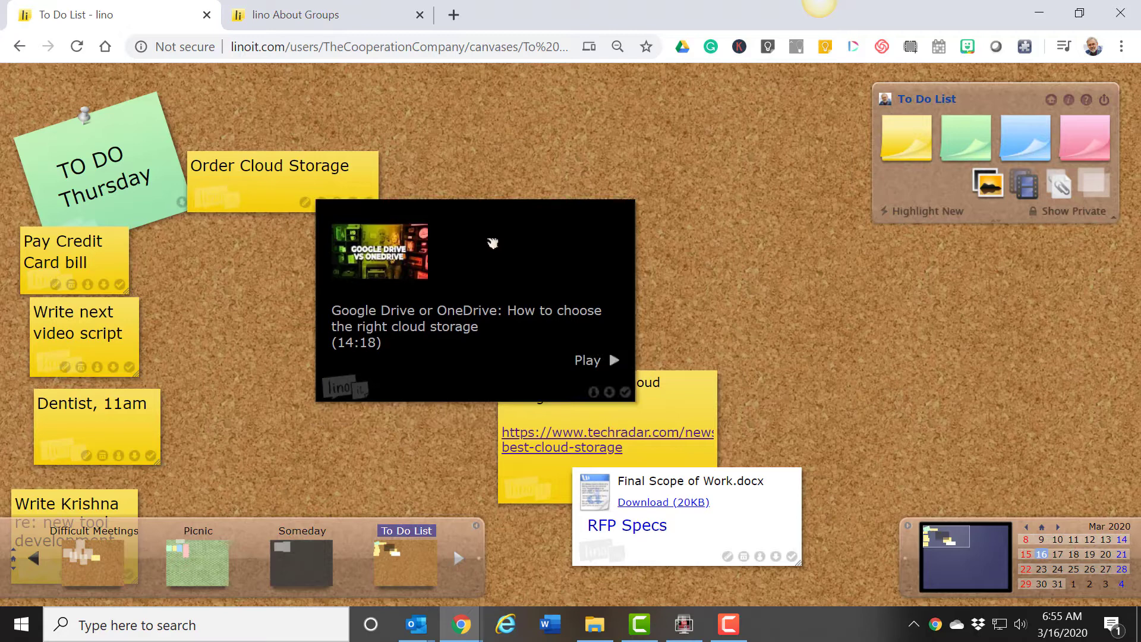
left_click_drag(658, 421, 660, 411)
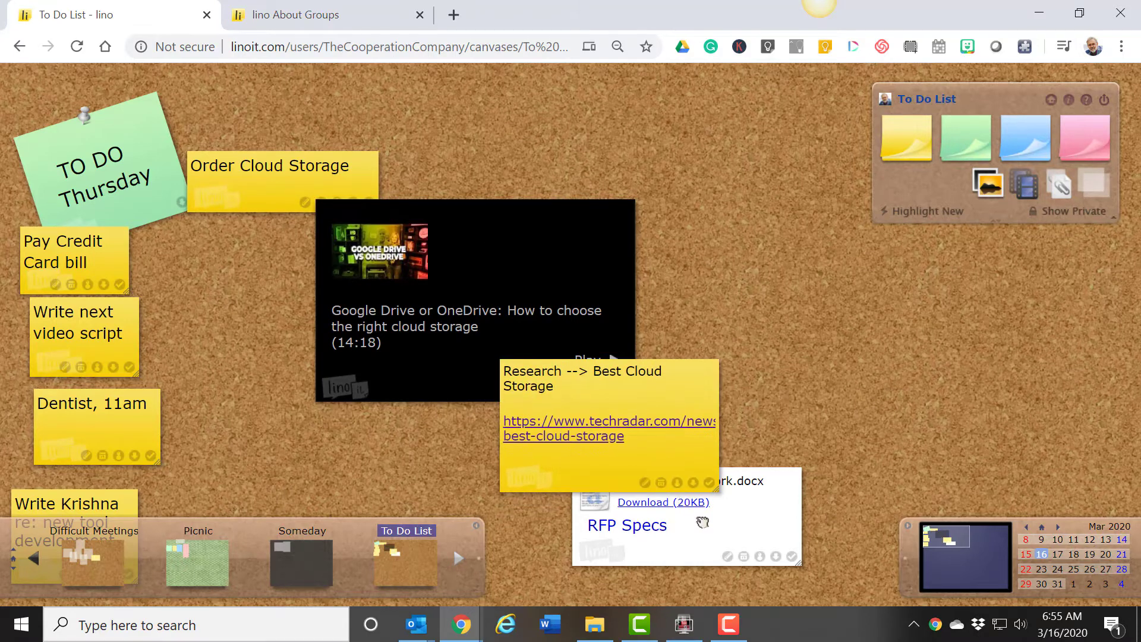
left_click_drag(703, 524, 691, 501)
Enlarge Order Cloud Storage to reveal Krishna's comment and return to My Page
left_click_drag(302, 194, 297, 192)
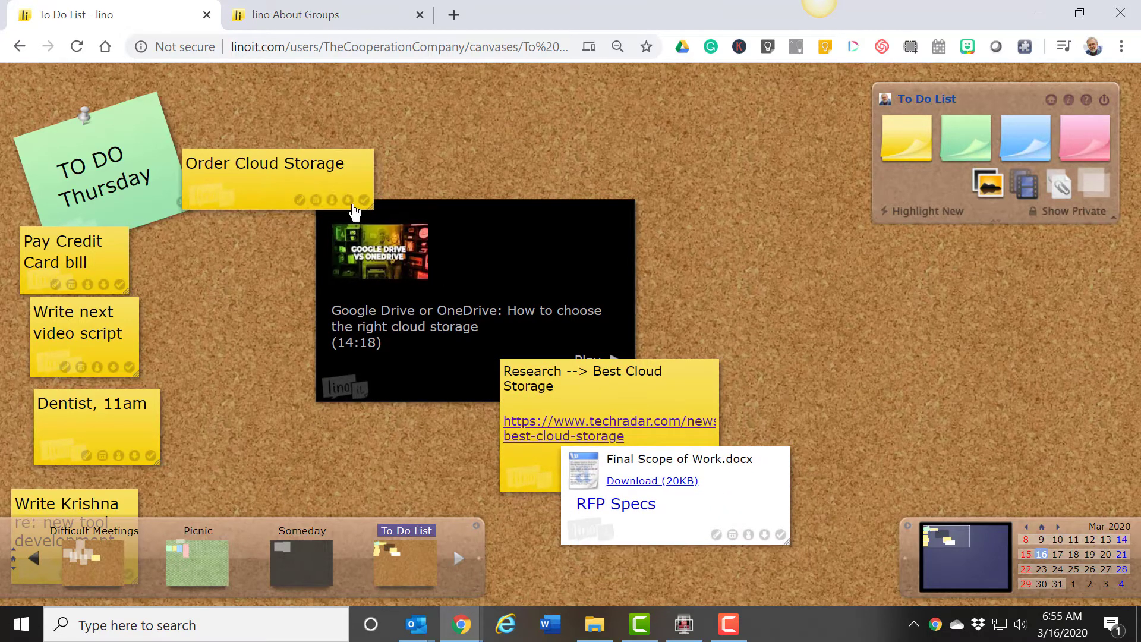
mouse_move(368, 205)
left_mouse_down()
mouse_move(392, 241)
mouse_move(389, 278)
left_mouse_up()
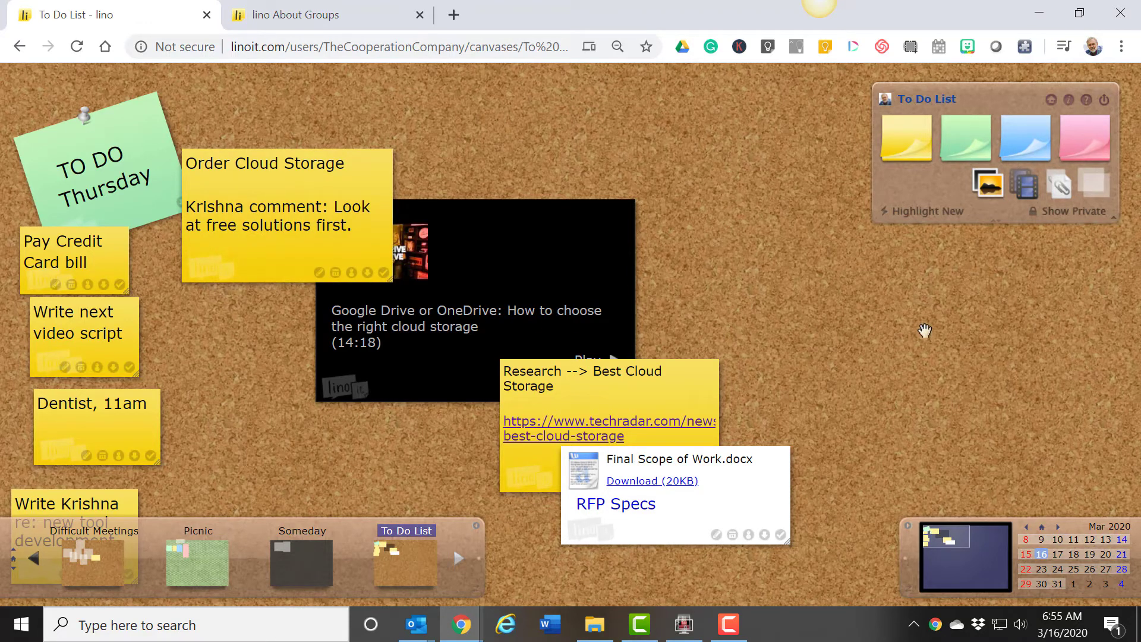
left_click(1049, 100)
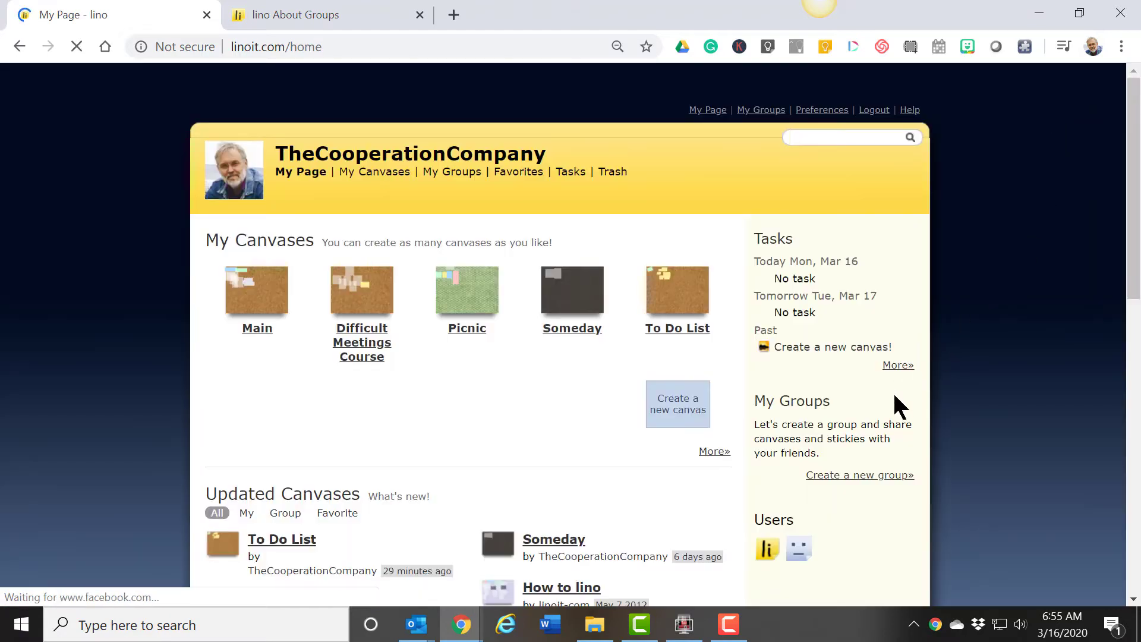
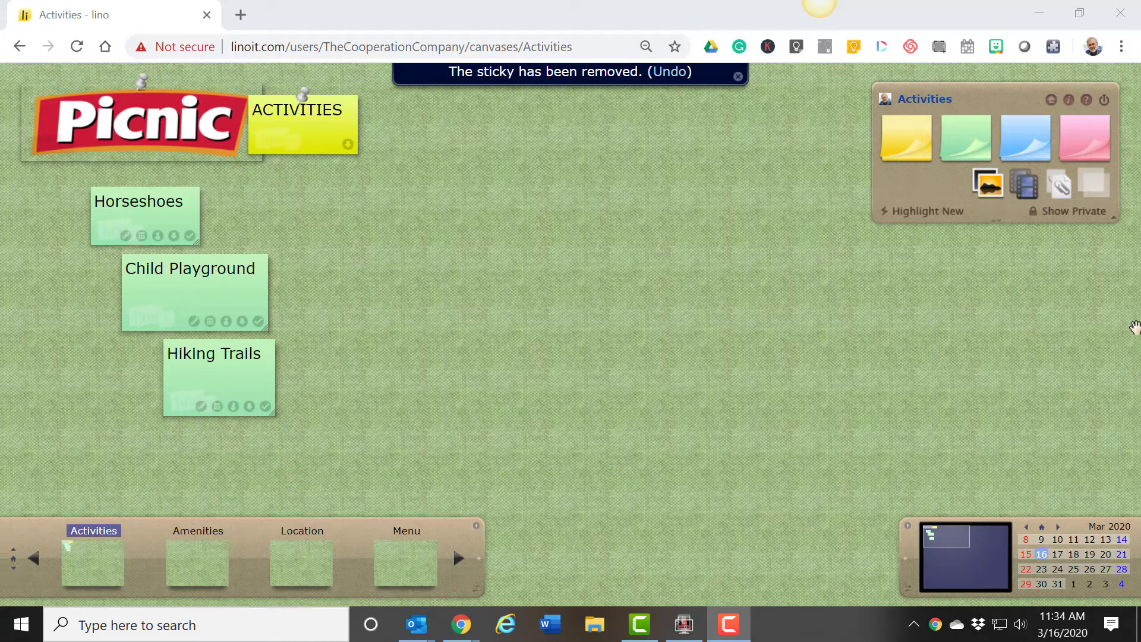
Post a green 'Volley Ball Court' sticky and drag it below Hiking Trails in the staircase
left_click(971, 146)
type("Volley Ball Court")
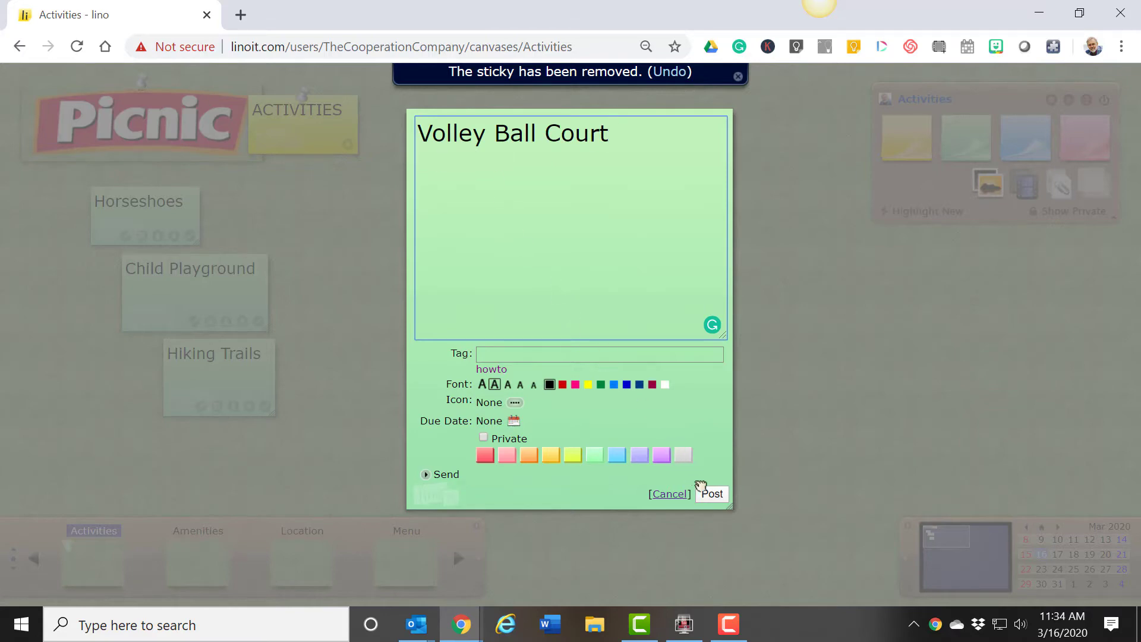
left_click(713, 494)
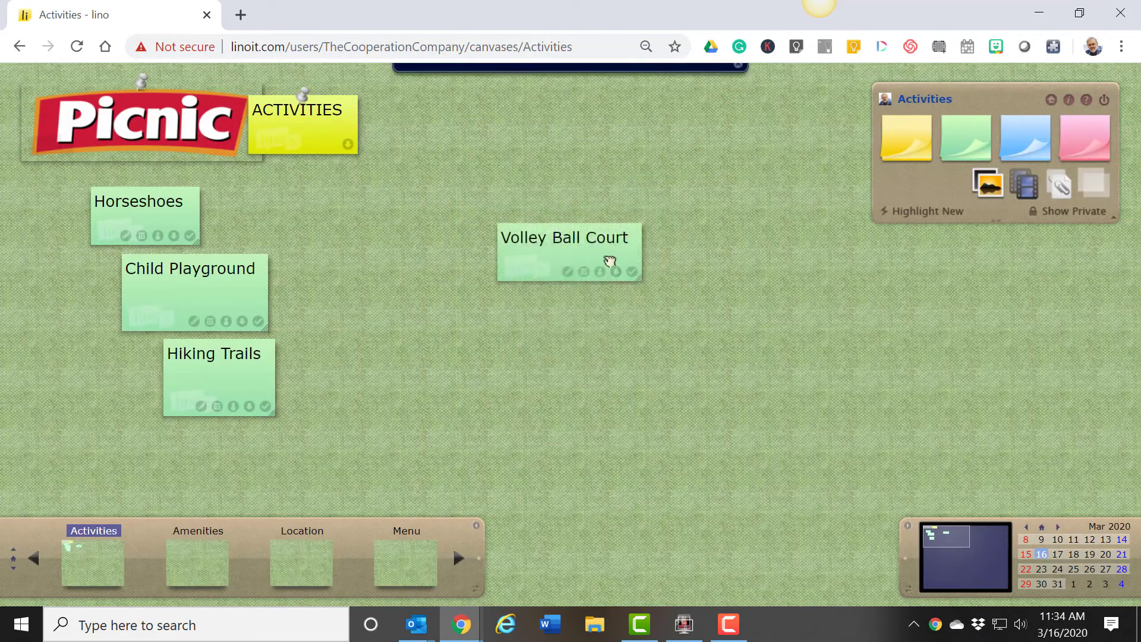
left_click_drag(589, 297, 309, 466)
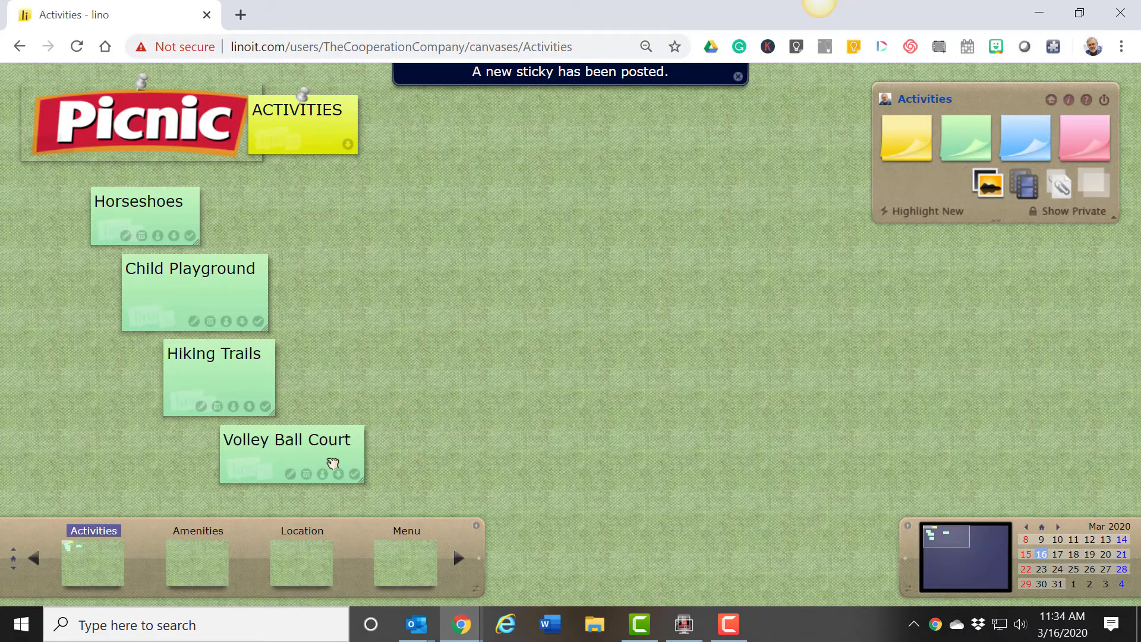